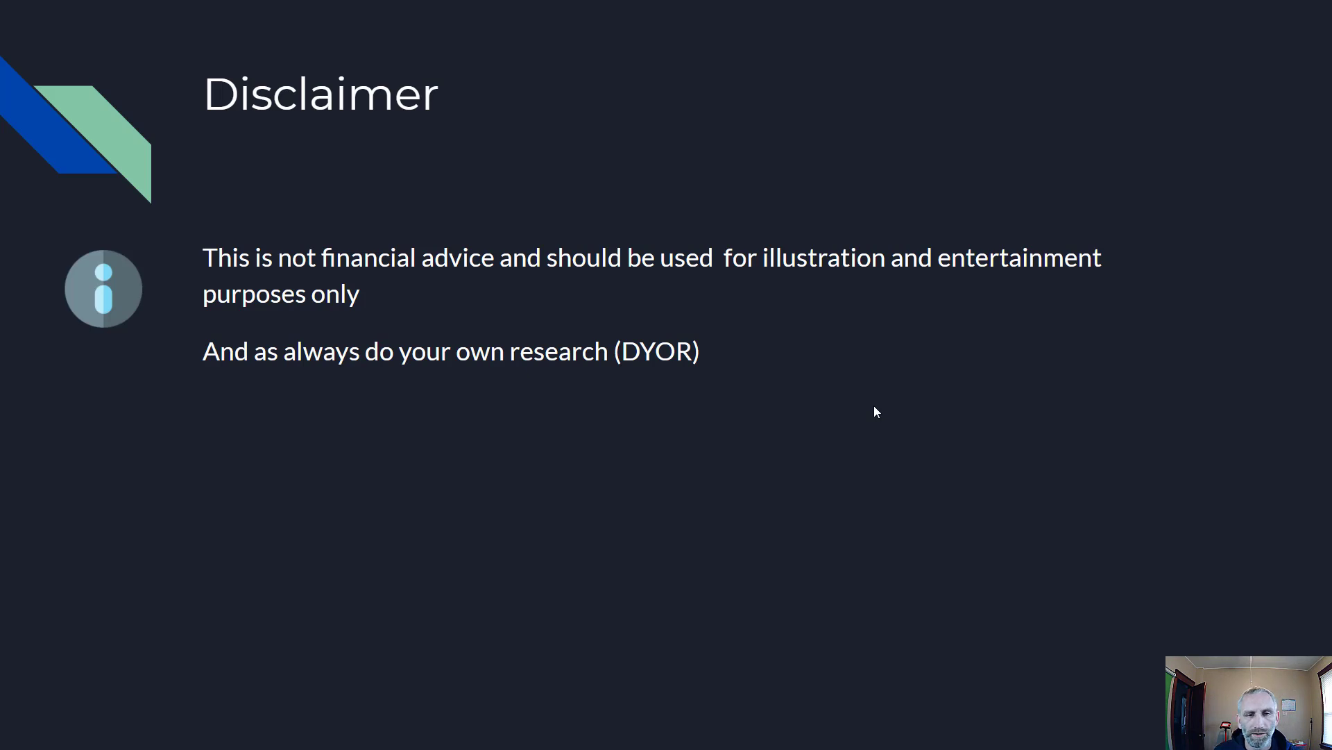
Advance to the 'Synapse Protocol (9 networks)' slide
{"action": "left_click", "coordinate": [892, 388]}
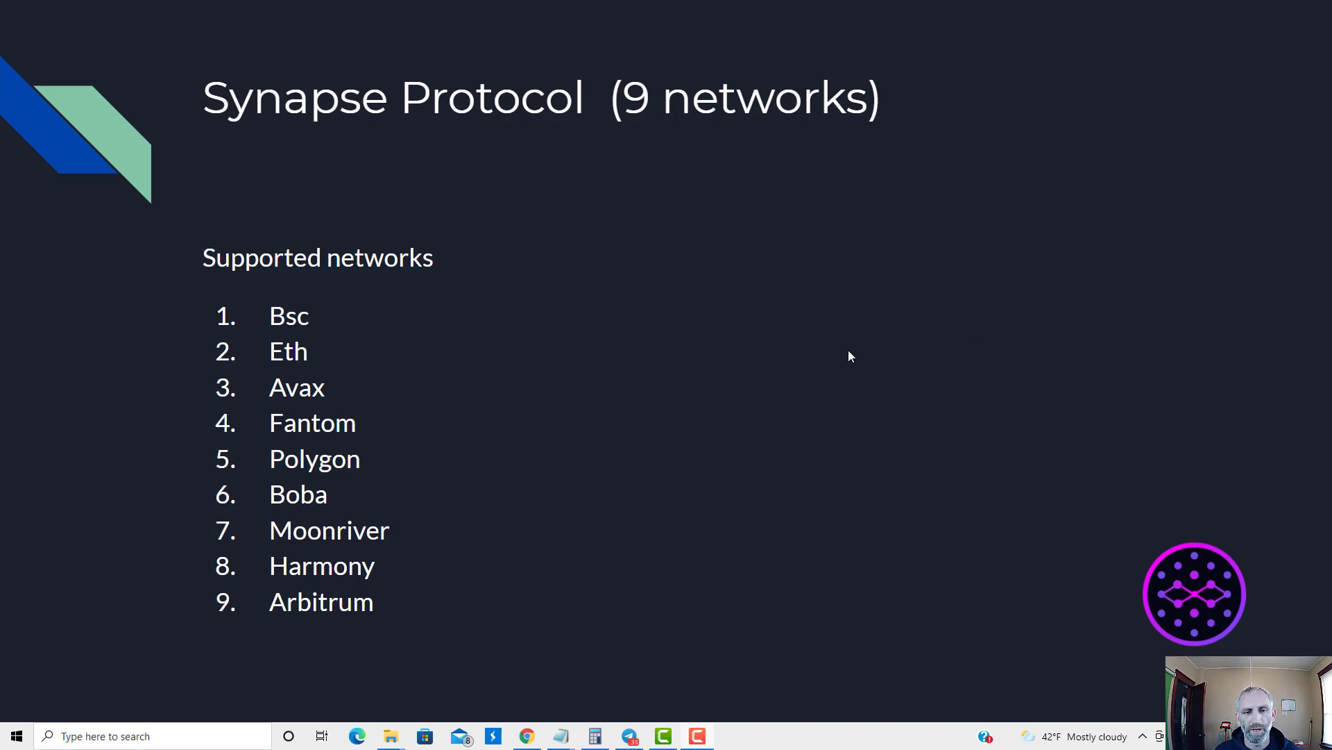
Advance to the 'Steps for bridging to Harmony' slide
{"action": "left_click", "coordinate": [757, 417]}
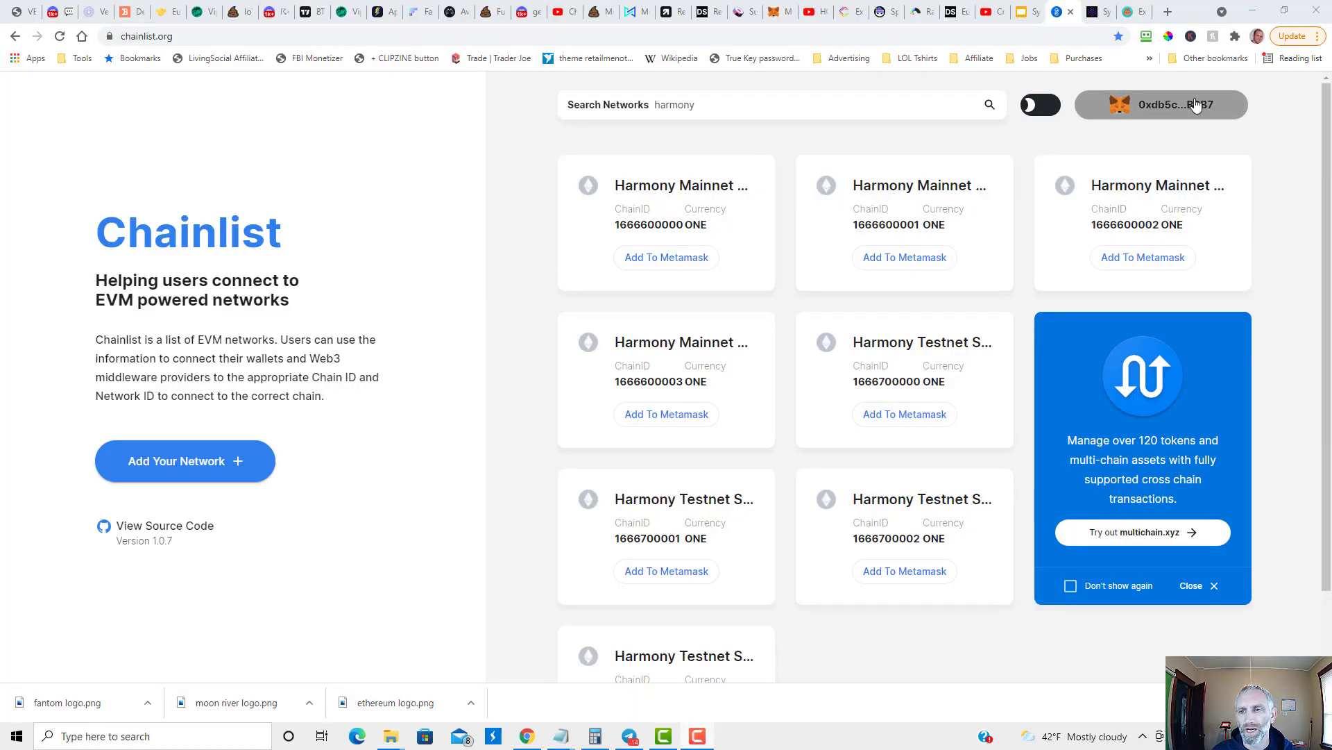
{"action": "left_click", "coordinate": [708, 104]}
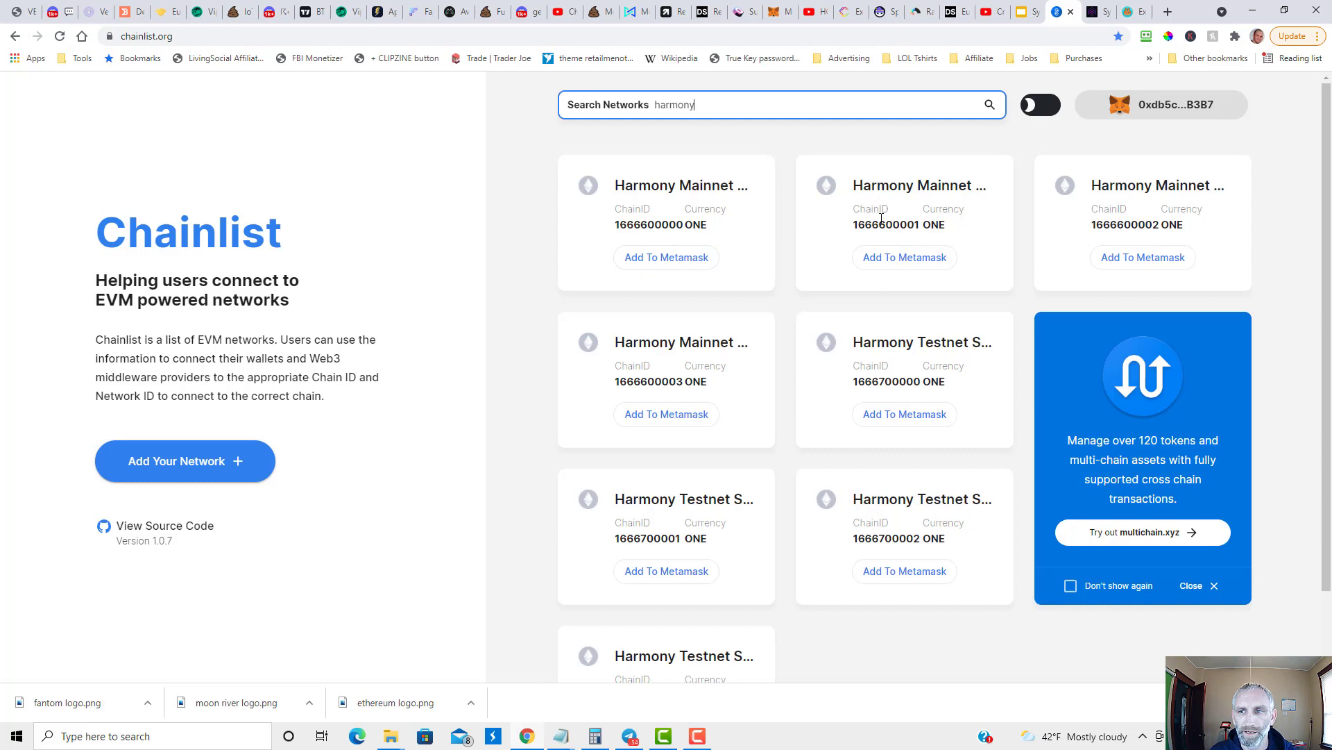
Bring up the Synapse Bridge page and check Binance Smart Chain is the source chain
{"action": "left_click", "coordinate": [1095, 11]}
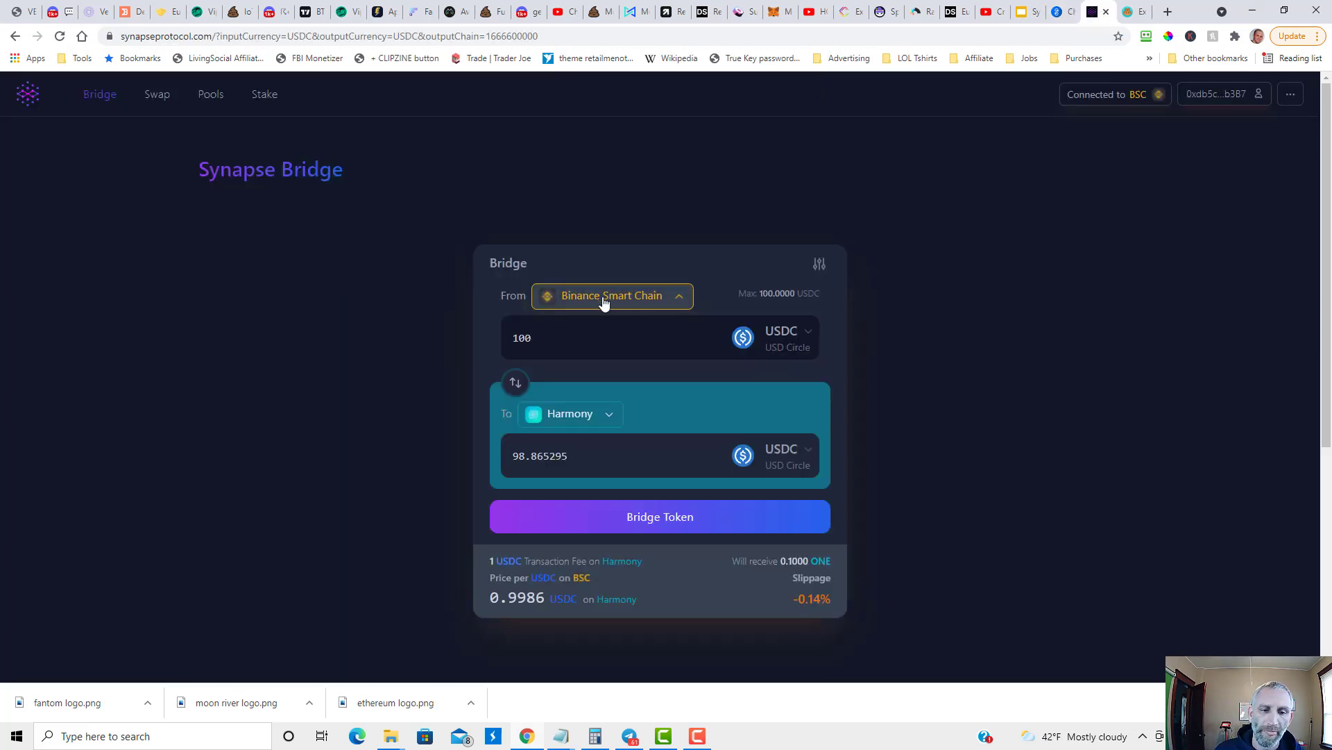
{"action": "left_click", "coordinate": [671, 301]}
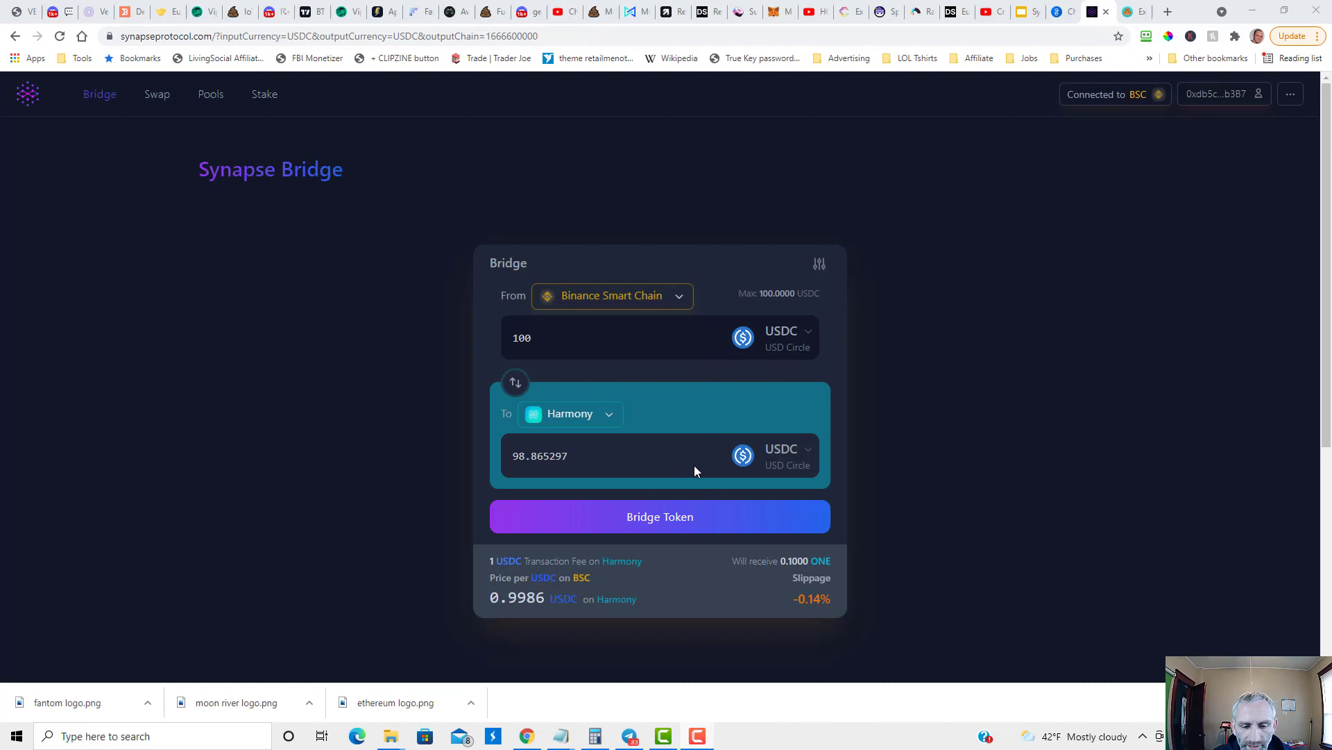
Start the 100 USDC bridge to Harmony and approve the transaction in MetaMask
{"action": "left_click", "coordinate": [666, 521]}
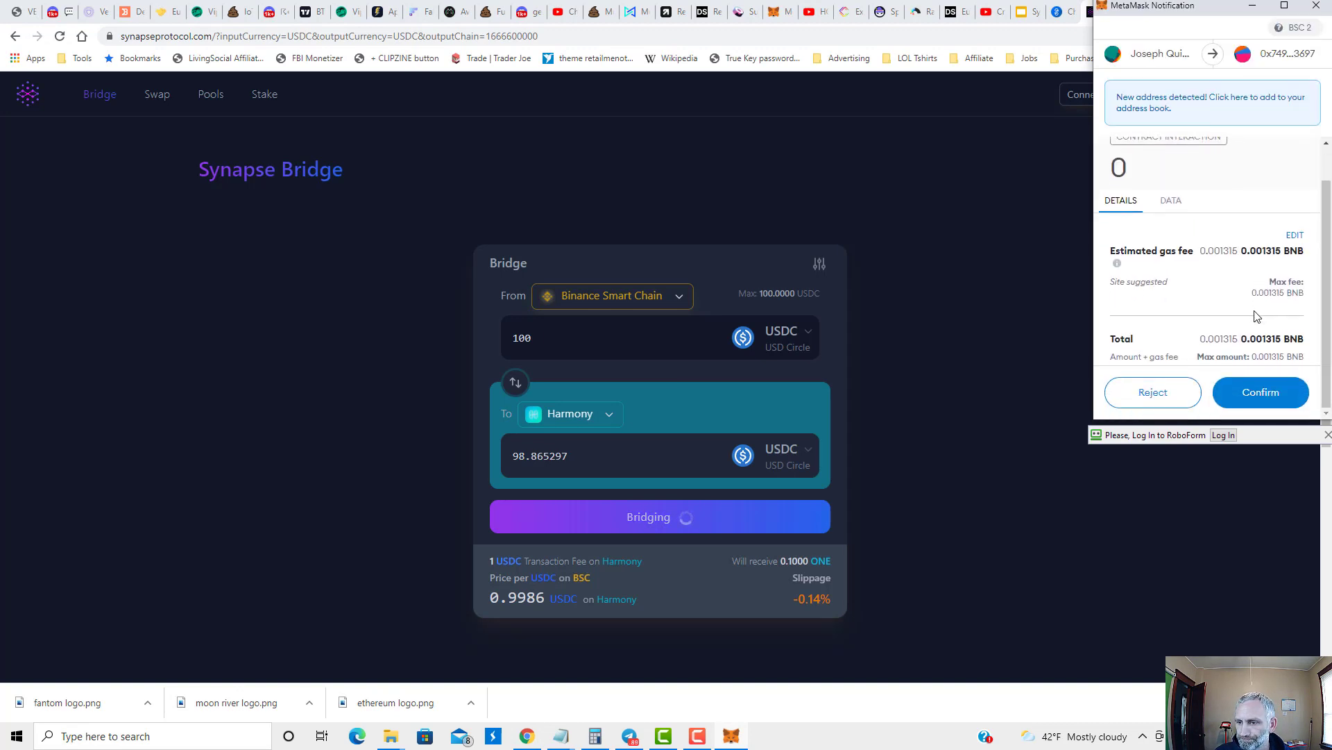
{"action": "left_click", "coordinate": [1281, 390]}
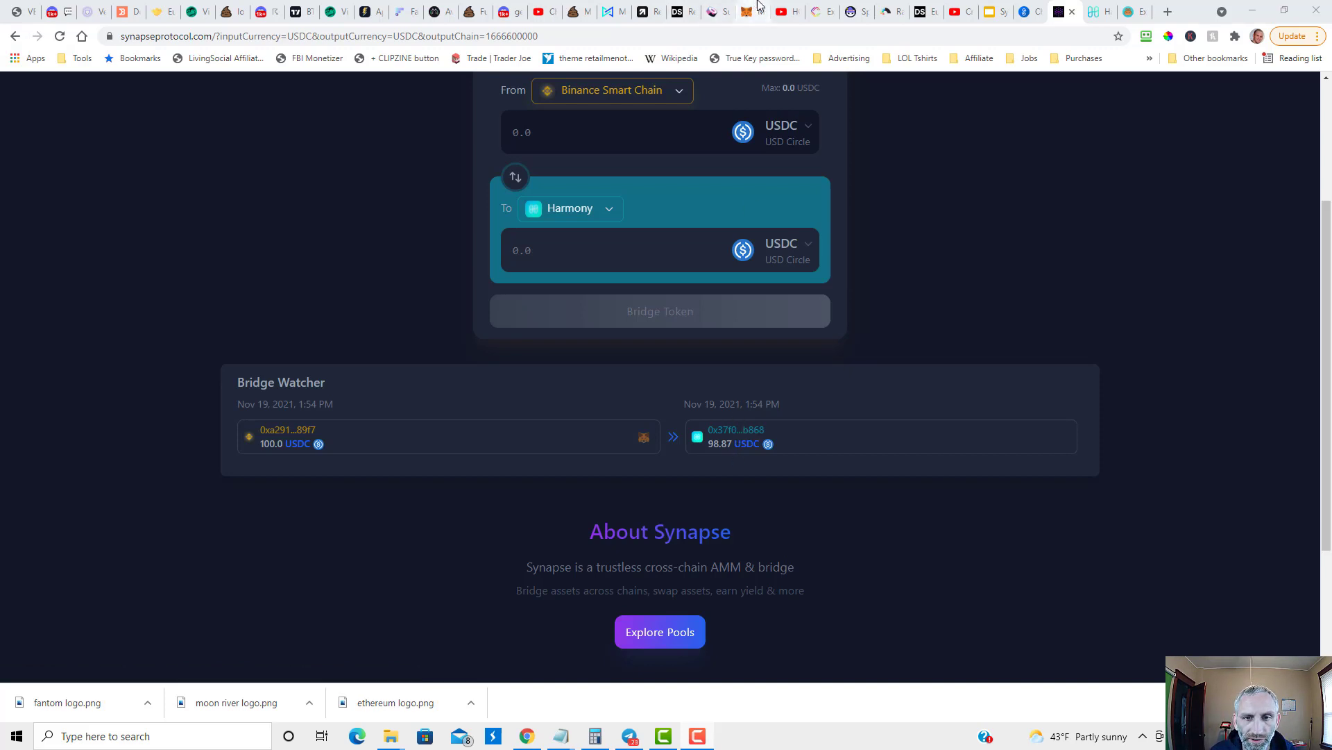
Switch the MetaMask wallet to the Harmony One network to show the 1099.196 1USDC balance
{"action": "left_click", "coordinate": [757, 8]}
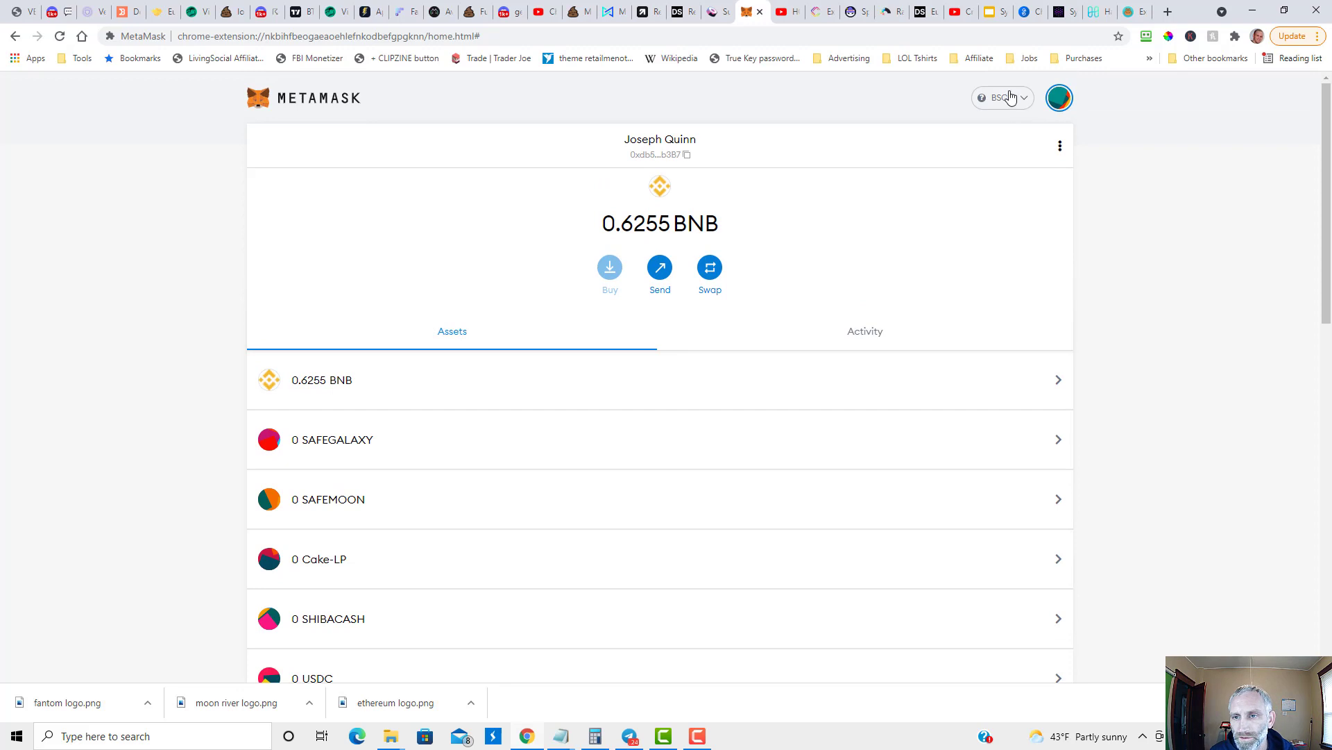
{"action": "left_click", "coordinate": [1007, 98]}
{"action": "scroll", "coordinate": [1045, 303], "scroll_direction": "down", "scroll_amount": 3}
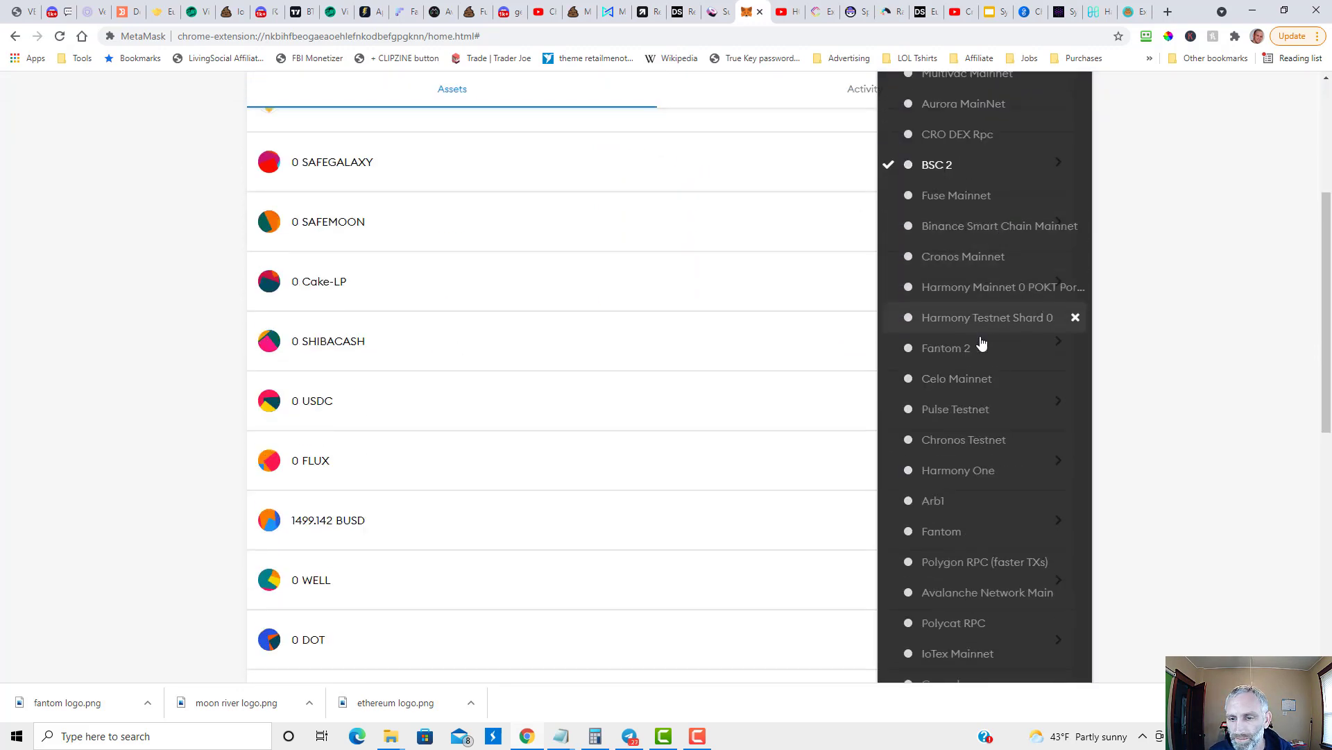
{"action": "left_click", "coordinate": [979, 474]}
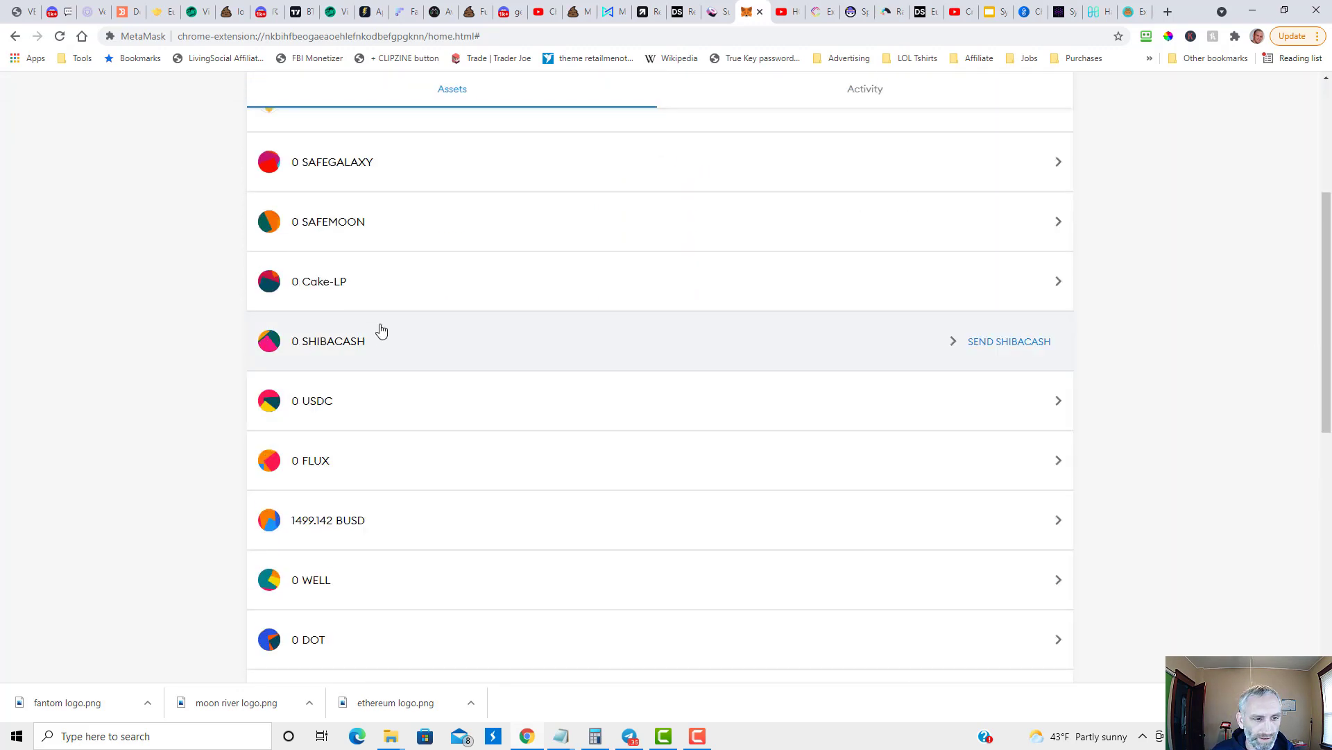
{"action": "scroll", "coordinate": [385, 310], "scroll_direction": "down", "scroll_amount": 3}
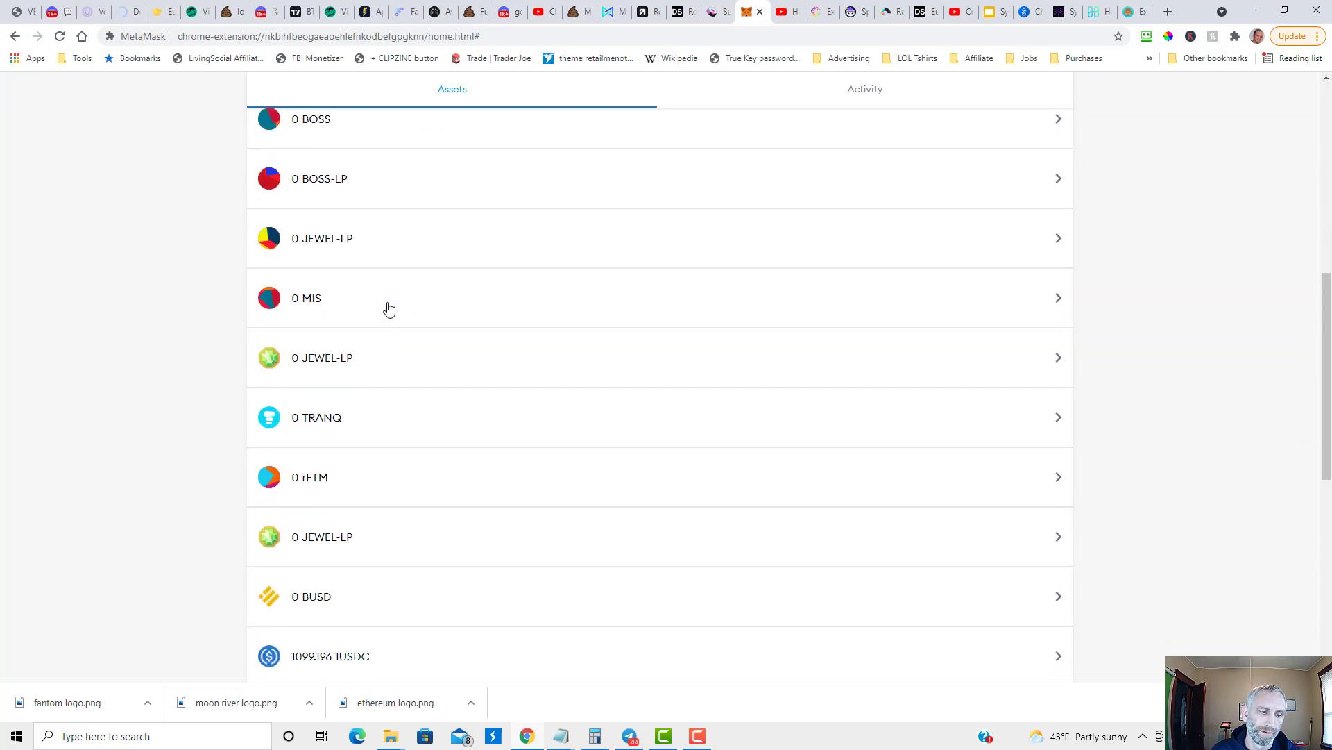
{"action": "scroll", "coordinate": [384, 345], "scroll_direction": "down", "scroll_amount": 1}
{"action": "scroll", "coordinate": [384, 345], "scroll_direction": "down", "scroll_amount": 1}
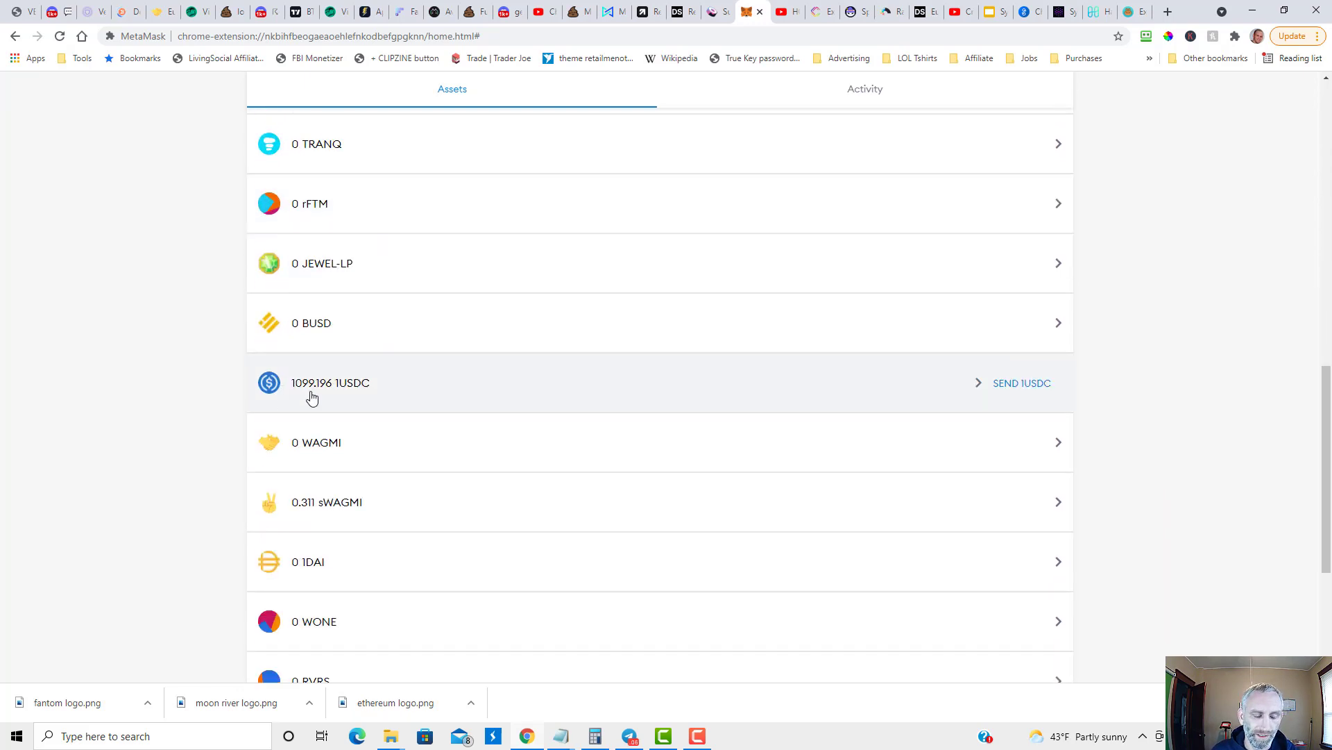